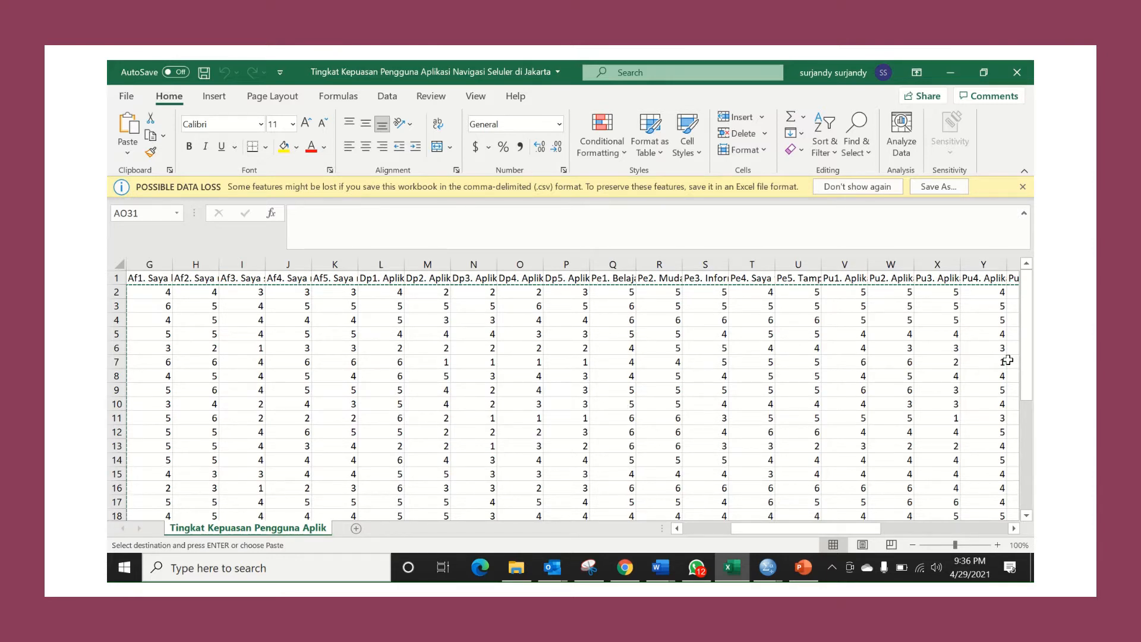
Step: Look through the survey responses and select the answer values in cells G2 to AK31
{"action": "left_click_drag", "start_coordinate": [1033, 370], "coordinate": [1033, 502]}
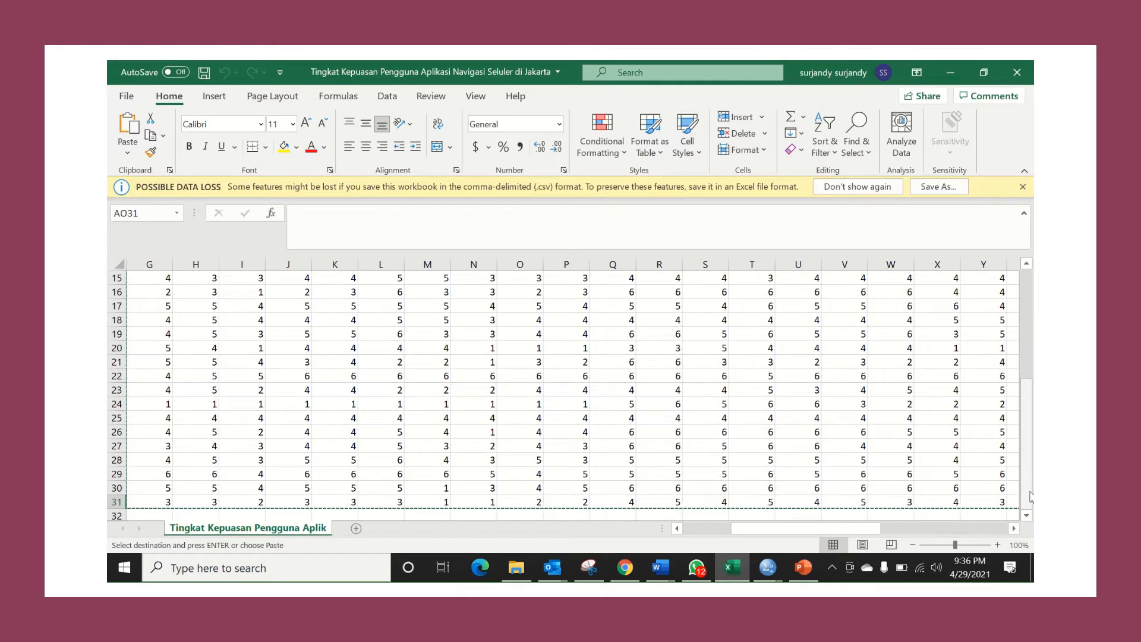
{"action": "left_click_drag", "start_coordinate": [1025, 490], "coordinate": [1034, 328]}
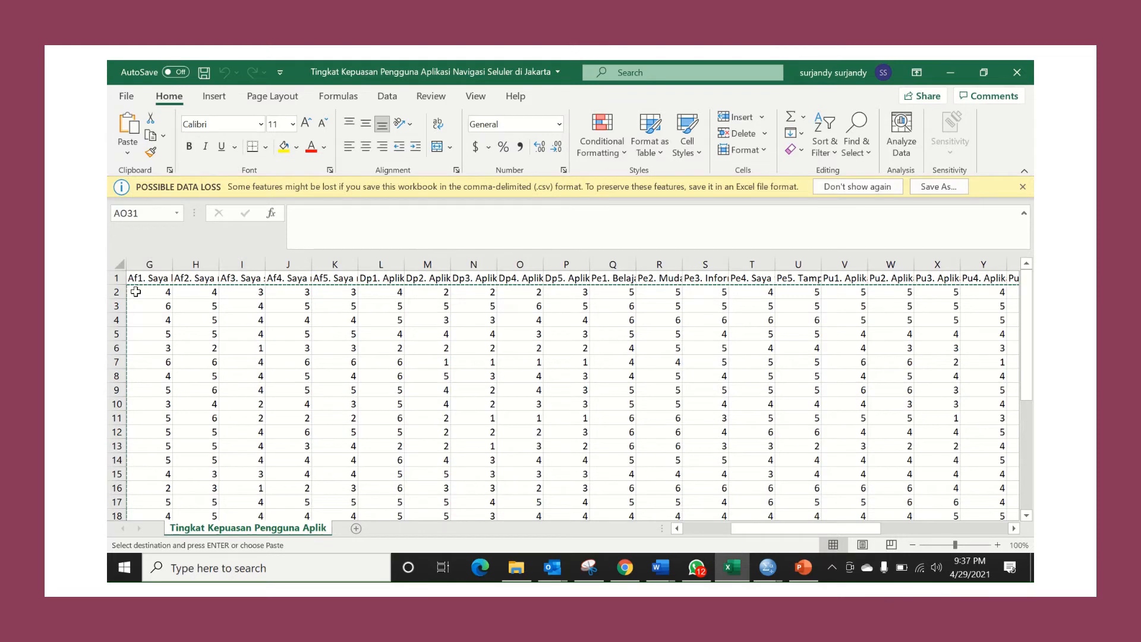
{"action": "left_click_drag", "start_coordinate": [136, 291], "coordinate": [955, 462]}
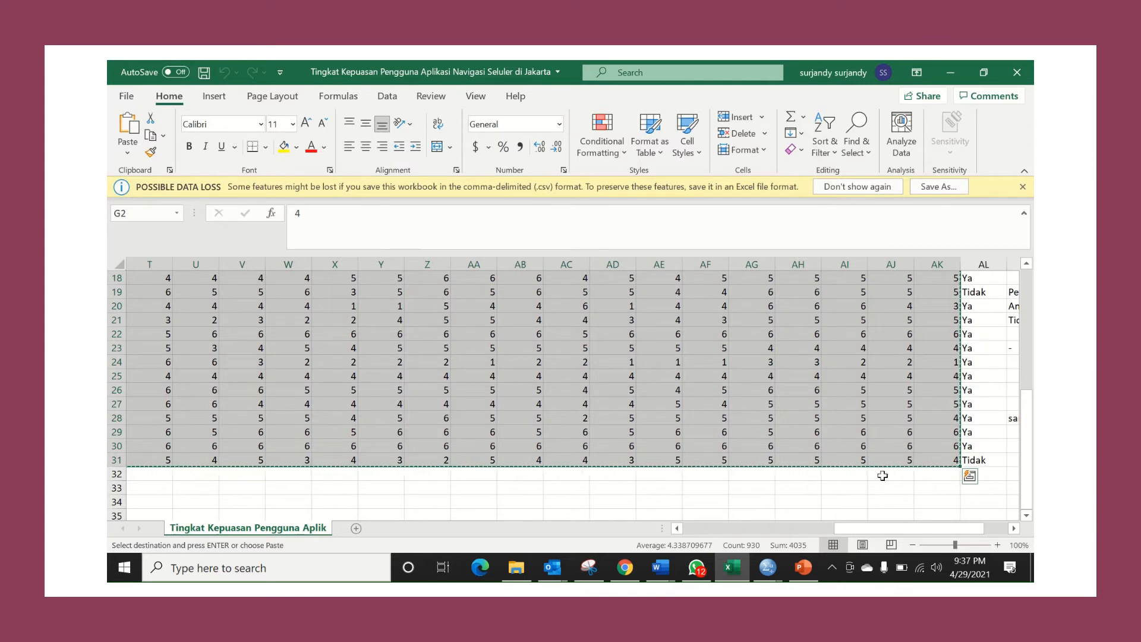
Step: Switch to the SPSS data set Contoh Reliabilitas and validitas.sav and inspect its data values and variable definitions
{"action": "left_click", "coordinate": [766, 575]}
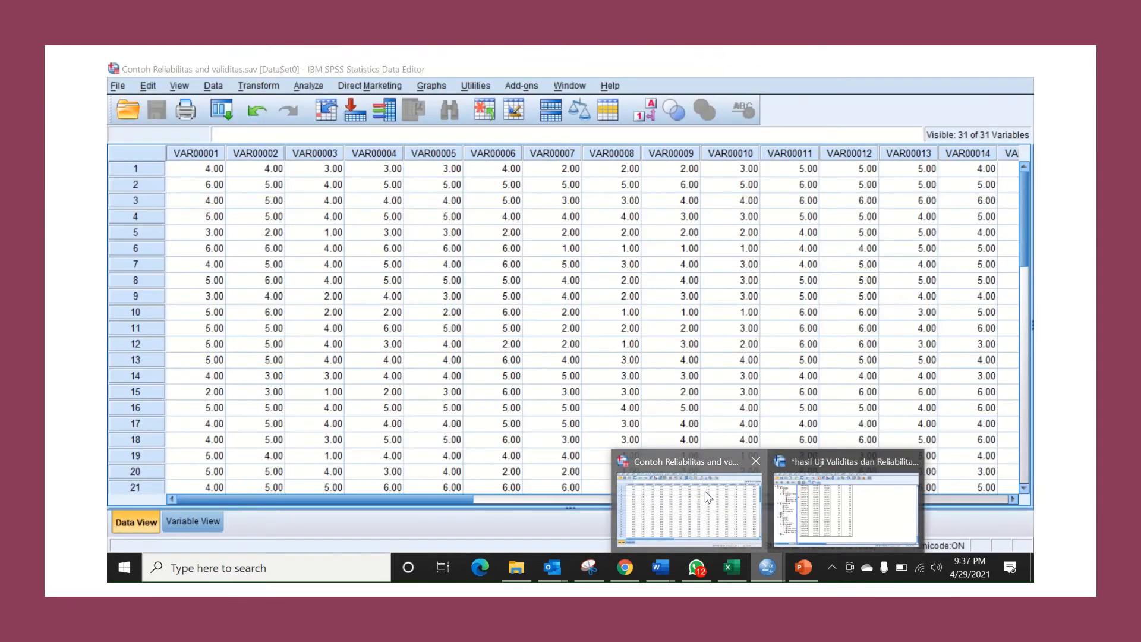
{"action": "left_click", "coordinate": [705, 491]}
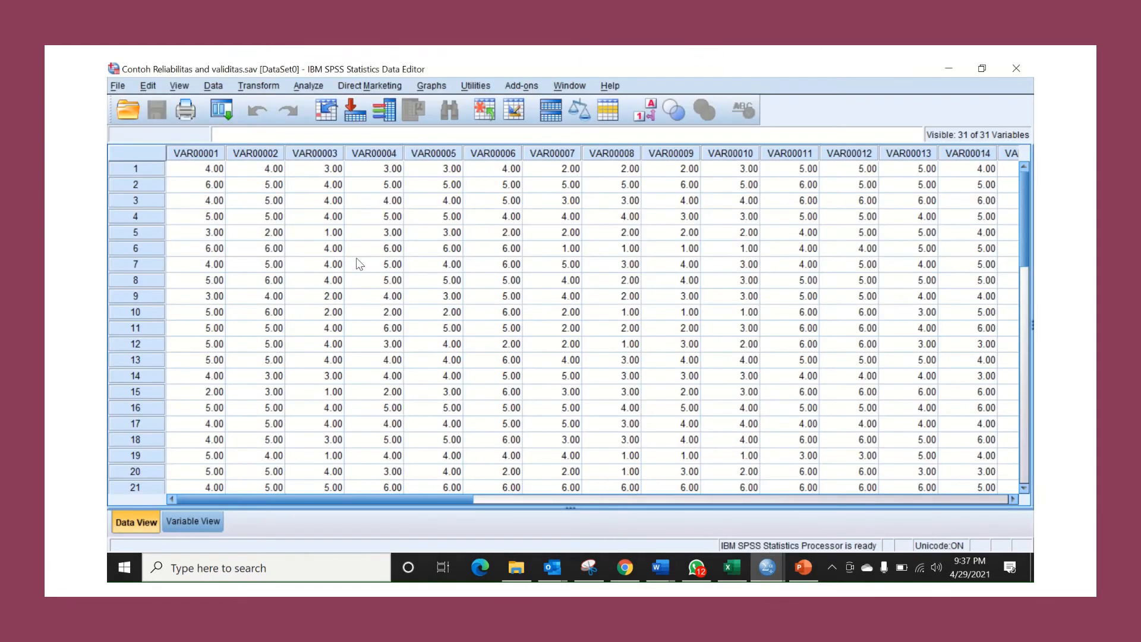
{"action": "left_click", "coordinate": [186, 169]}
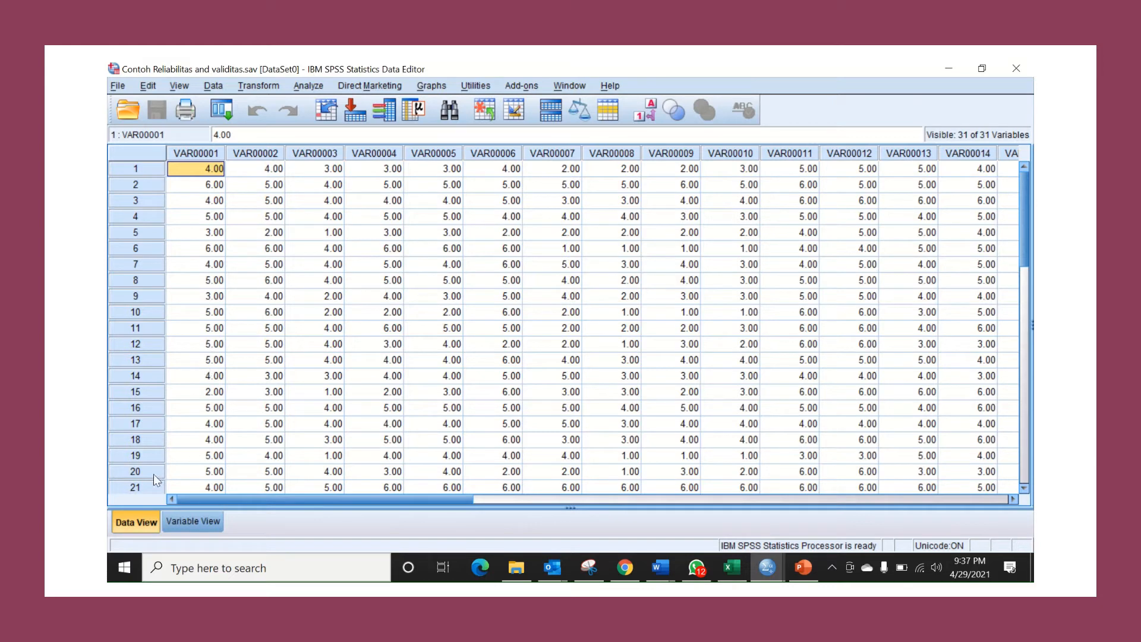
{"action": "left_click", "coordinate": [183, 526]}
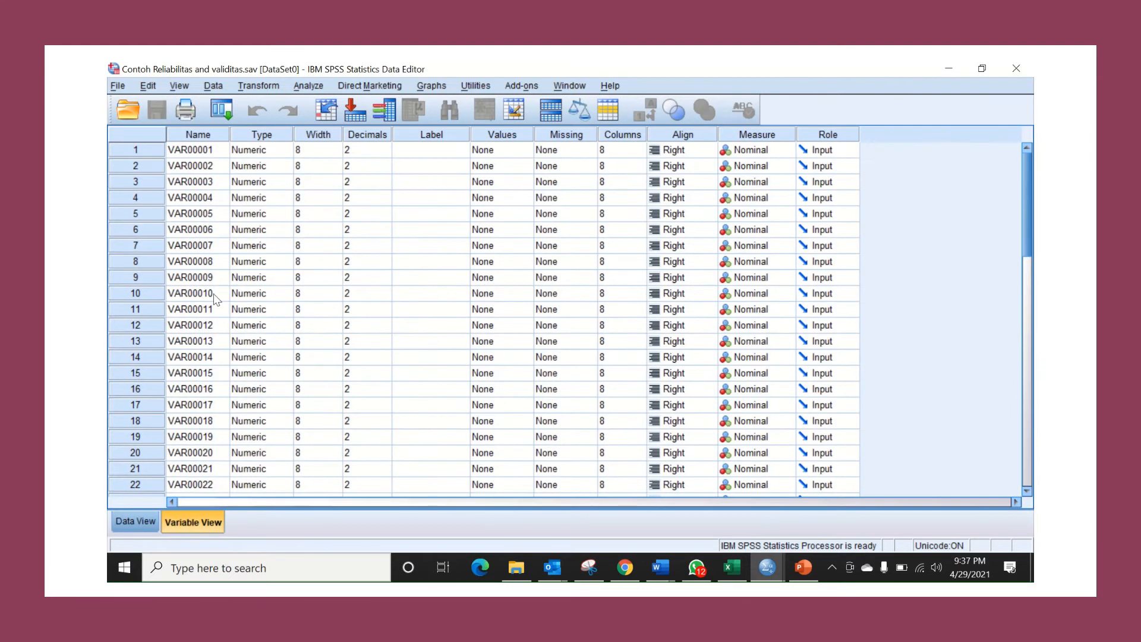
{"action": "left_click", "coordinate": [202, 151]}
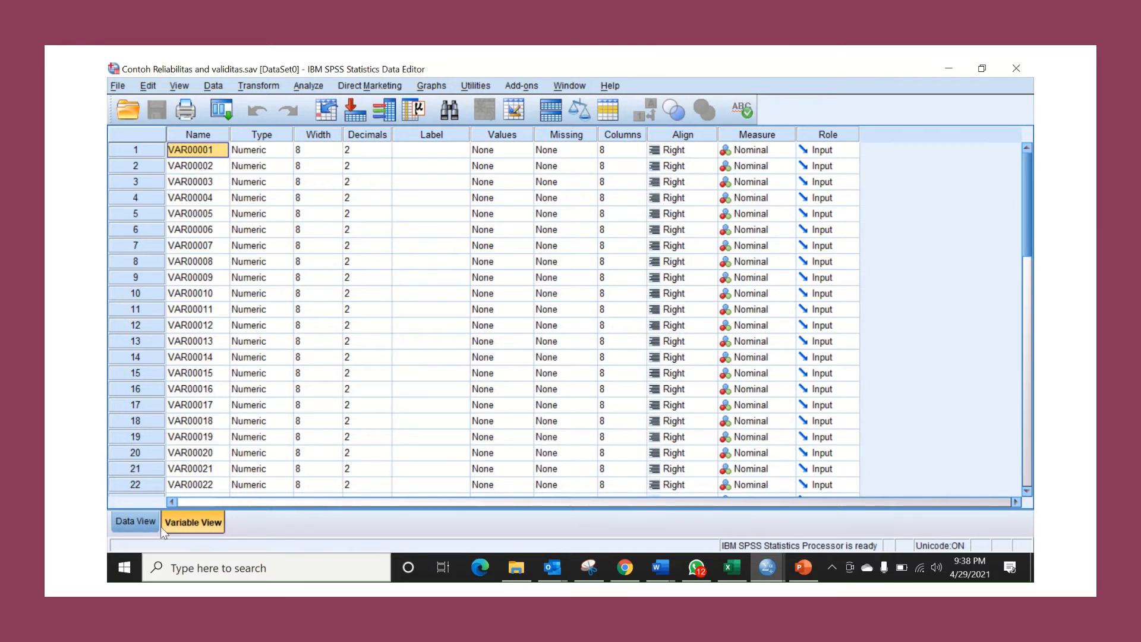
{"action": "left_click", "coordinate": [132, 526]}
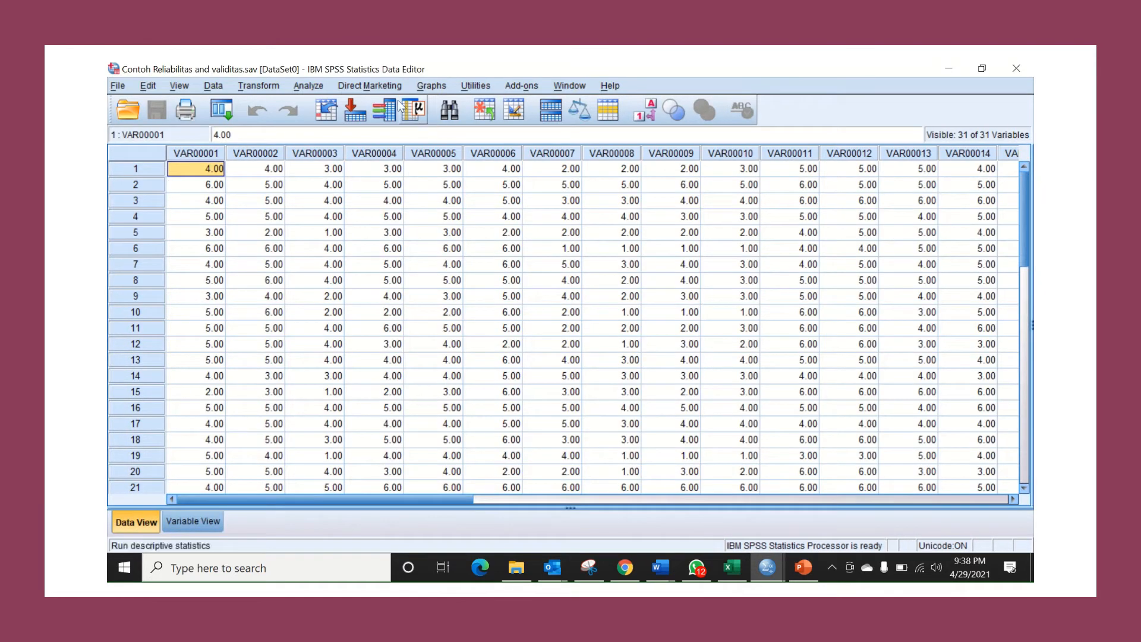
Step: Start a scale Reliability Analysis, empty its item list and add all 31 variables back as items
{"action": "left_click", "coordinate": [305, 86]}
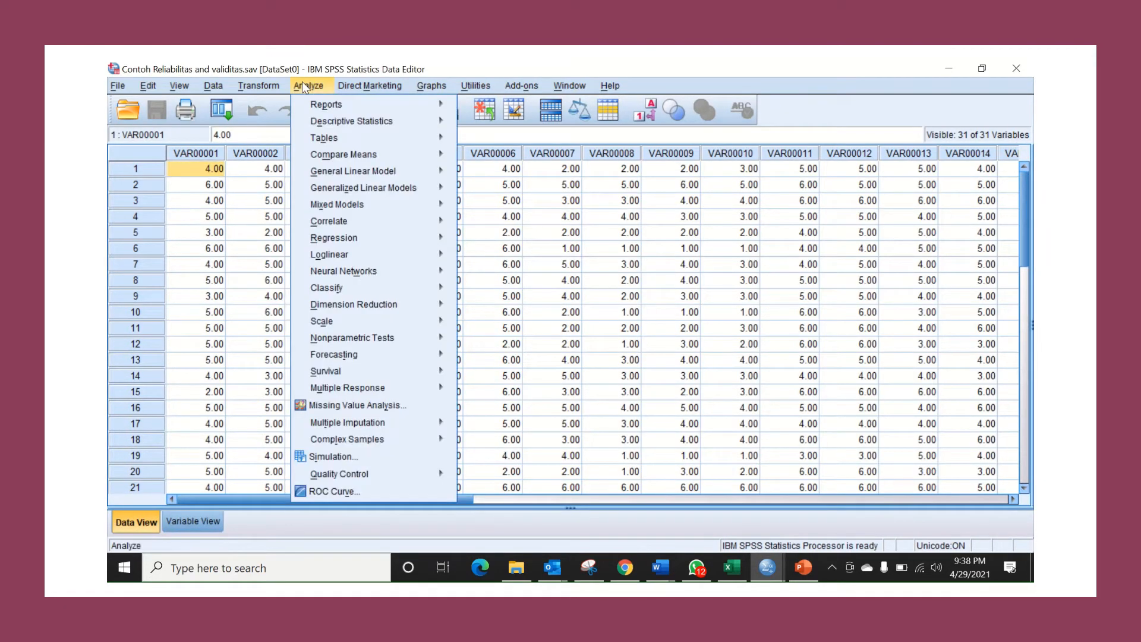
{"action": "mouse_move", "coordinate": [319, 276]}
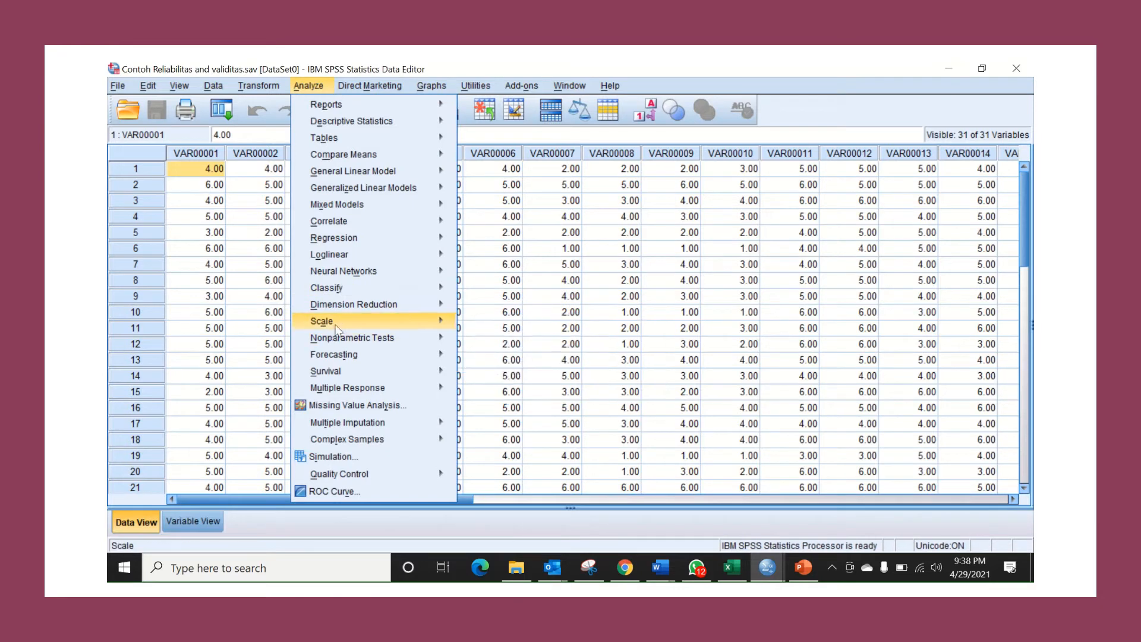
{"action": "mouse_move", "coordinate": [359, 322]}
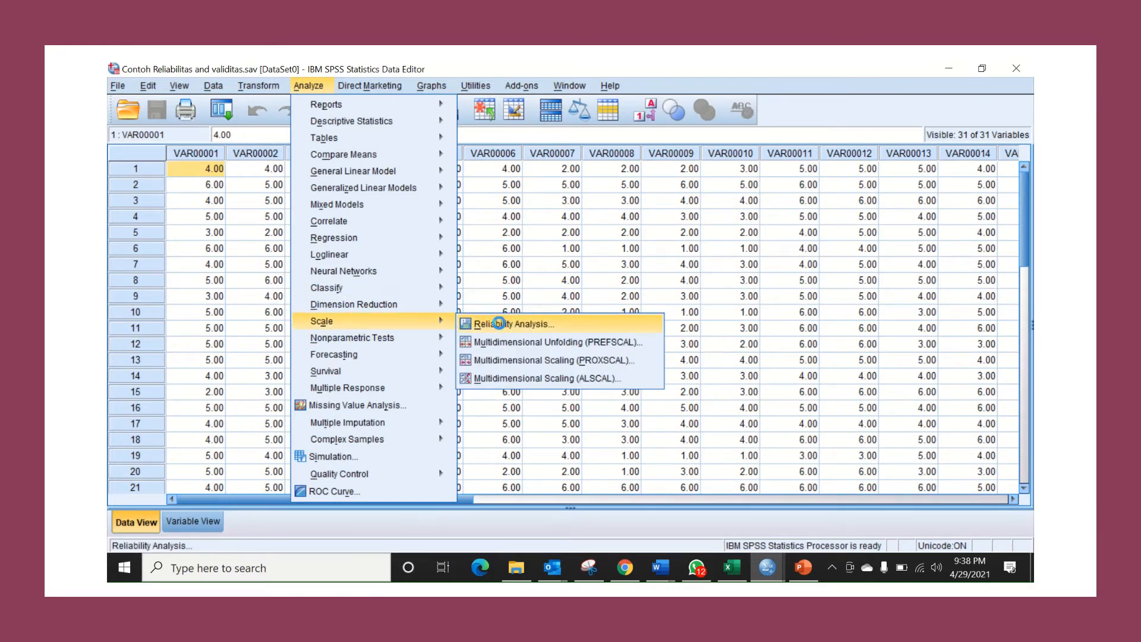
{"action": "left_click", "coordinate": [502, 326]}
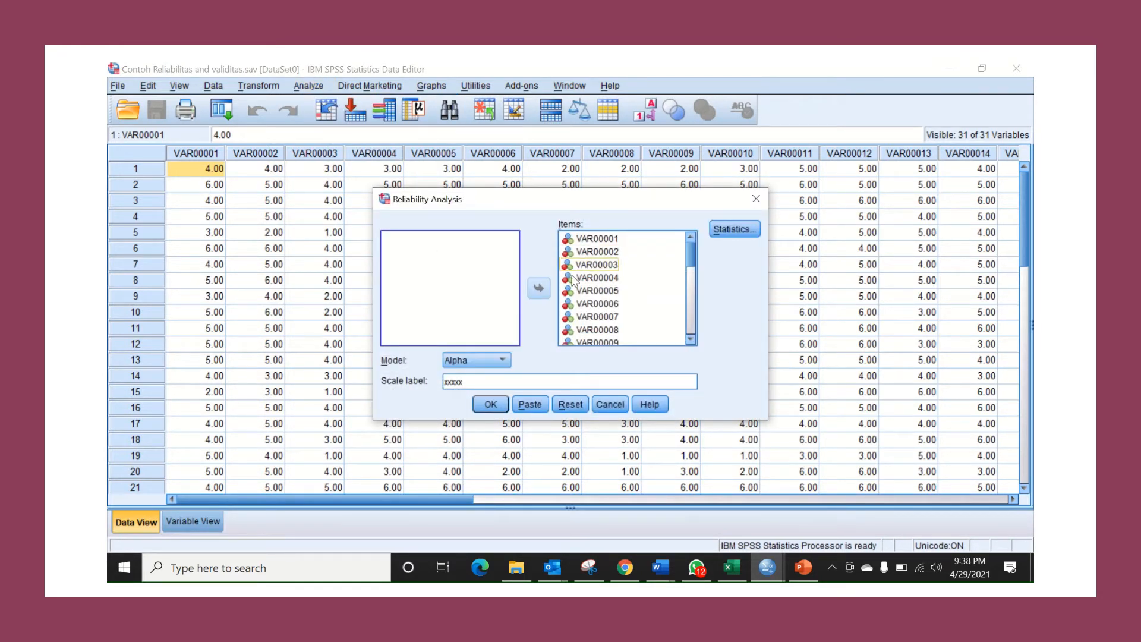
{"action": "left_click", "coordinate": [591, 239]}
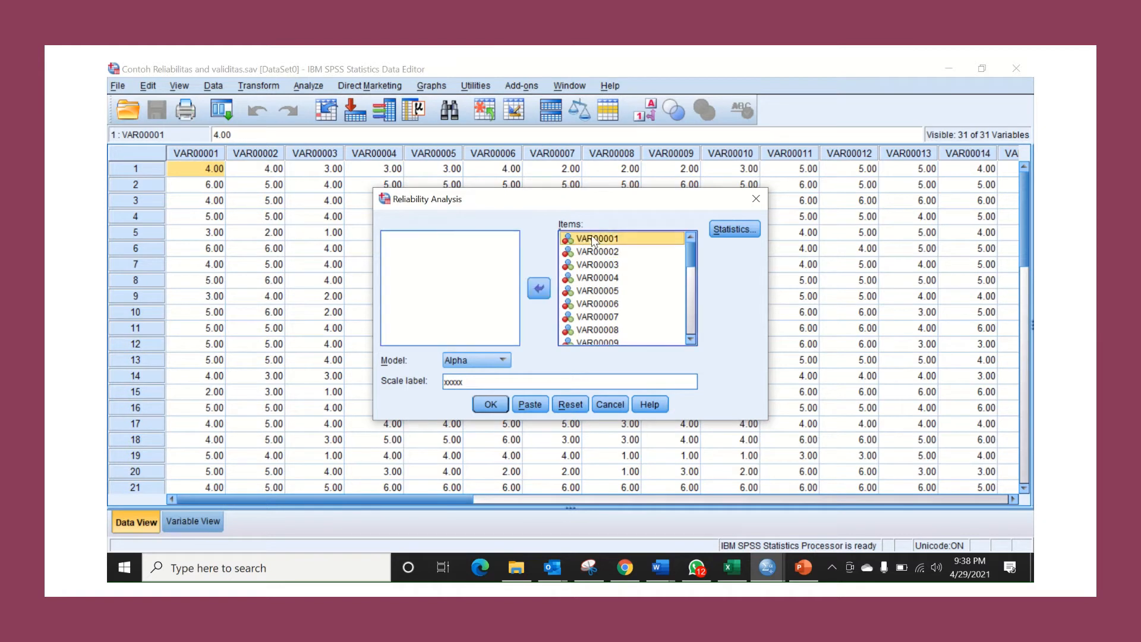
{"action": "key", "text": "shift+Down"}
{"action": "key", "text": "shift+Down"}
{"action": "key", "text": "shift+Down"}
{"action": "key", "text": "shift+Down"}
{"action": "key", "text": "shift+Down"}
{"action": "key", "text": "shift+Down"}
{"action": "key", "text": "shift+Down"}
{"action": "key", "text": "shift+Down"}
{"action": "key", "text": "shift+Down"}
{"action": "key", "text": "shift+Down"}
{"action": "key", "text": "shift+Down"}
{"action": "key", "text": "shift+Down"}
{"action": "key", "text": "shift+Down"}
{"action": "key", "text": "shift+Down"}
{"action": "key", "text": "shift+Down"}
{"action": "key", "text": "shift+Down"}
{"action": "key", "text": "shift+Down"}
{"action": "key", "text": "shift+Down"}
{"action": "key", "text": "shift+Down"}
{"action": "key", "text": "shift+Down"}
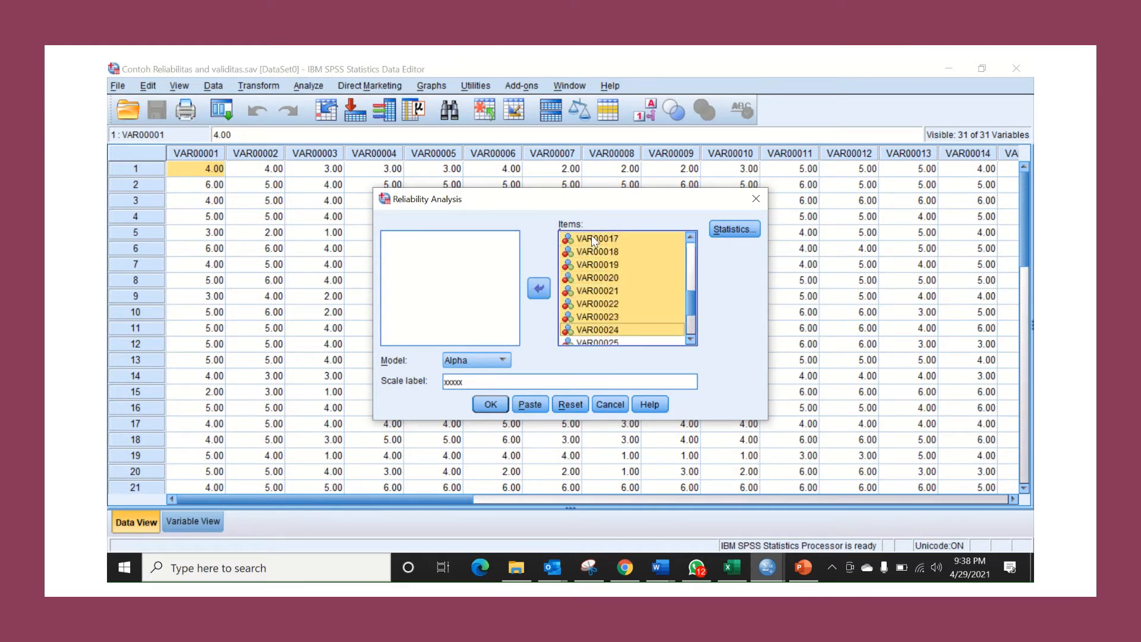
{"action": "left_click", "coordinate": [533, 290]}
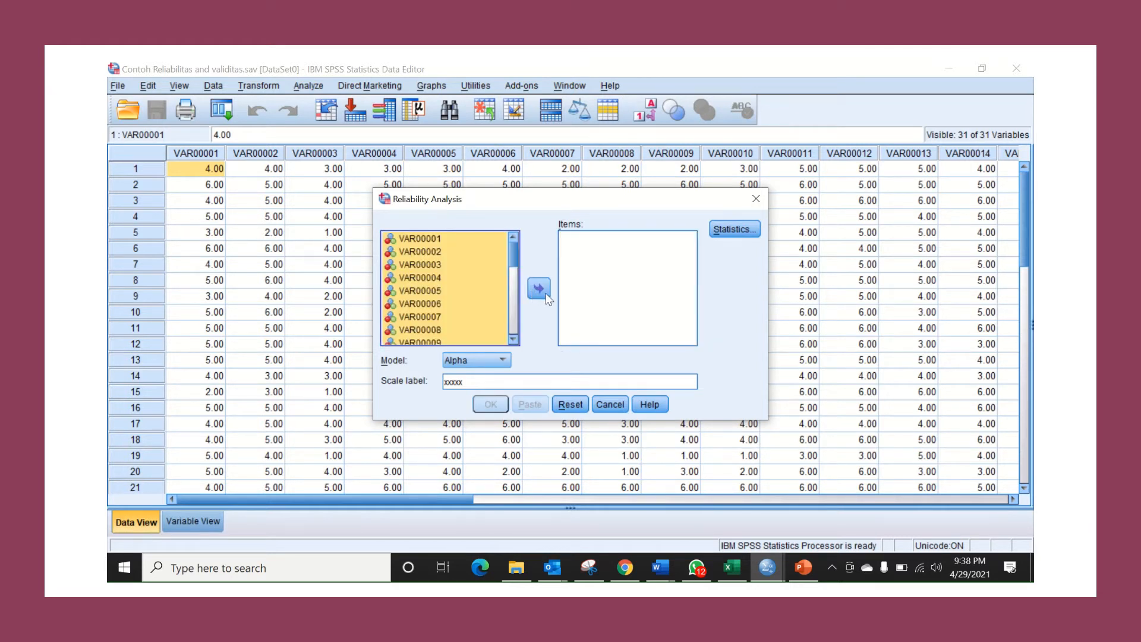
{"action": "left_click", "coordinate": [540, 289]}
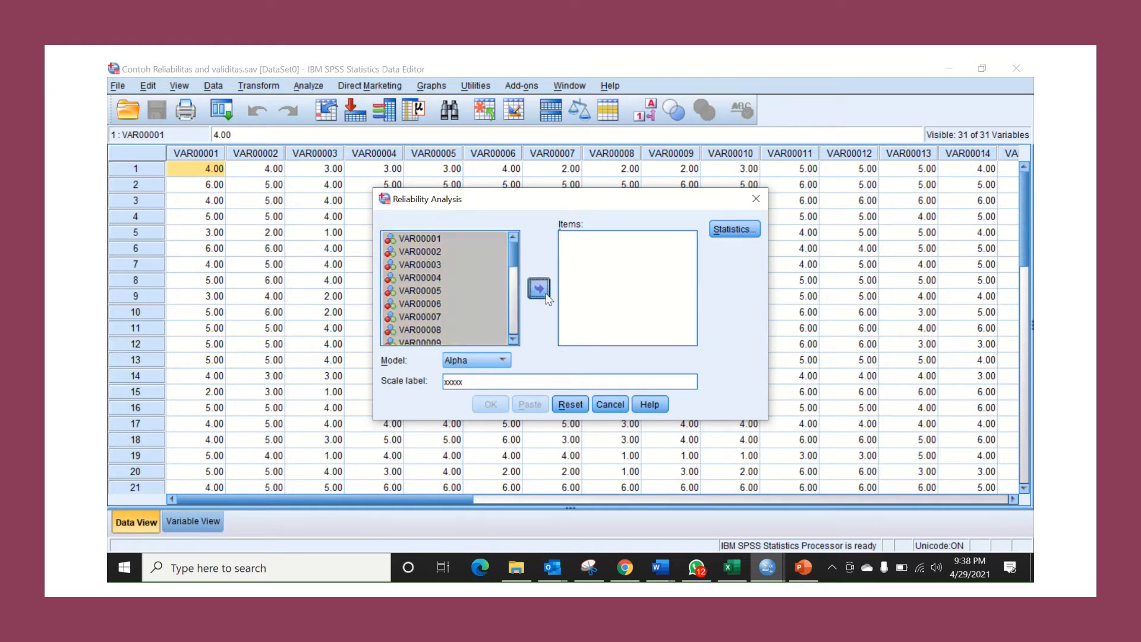
Step: Check the Scale if item deleted option in the reliability statistics settings and leave the settings
{"action": "left_click", "coordinate": [746, 229]}
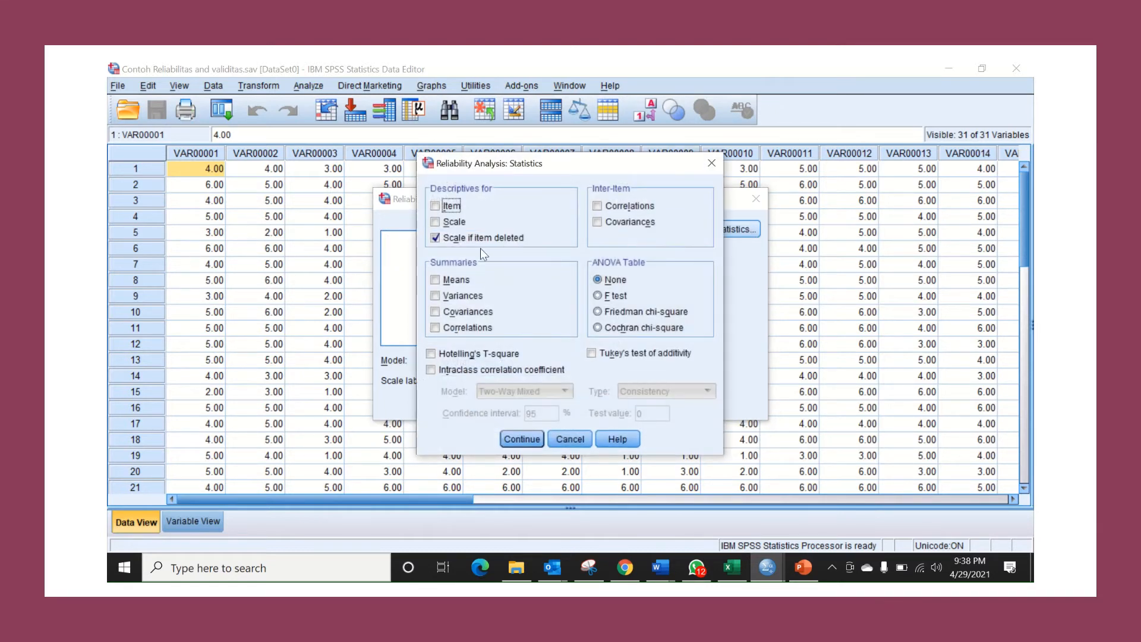
{"action": "left_click", "coordinate": [444, 239]}
{"action": "left_click", "coordinate": [570, 440]}
Step: Replace the scale label with Uji Instrument and run the reliability analysis using the Alpha model
{"action": "left_click", "coordinate": [474, 378]}
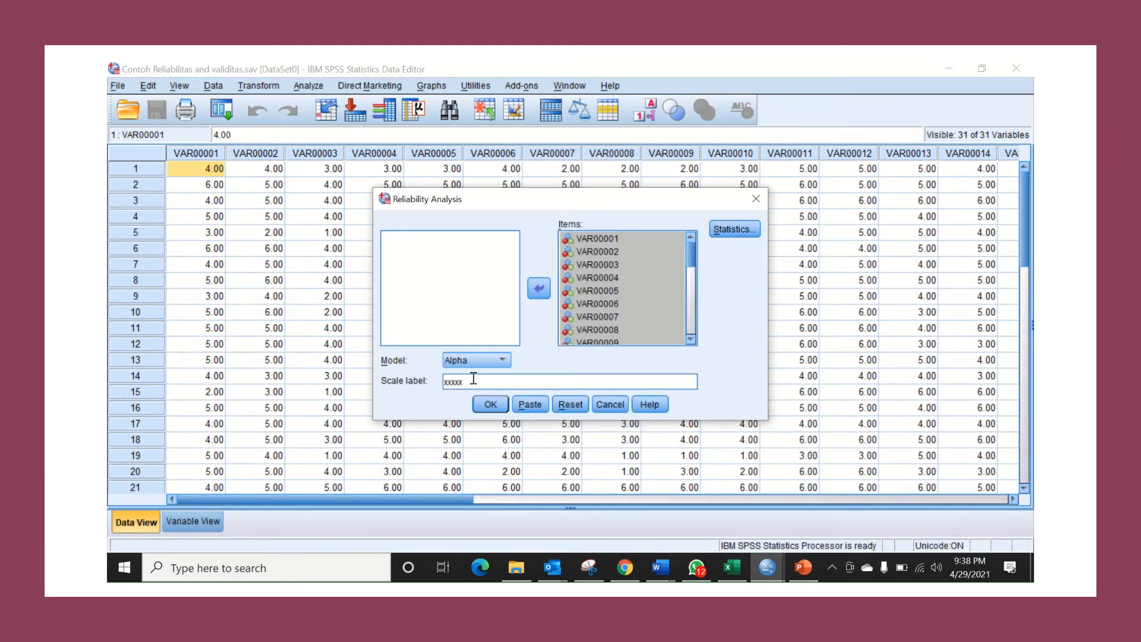
{"action": "key", "text": "BackSpace"}
{"action": "key", "text": "BackSpace"}
{"action": "key", "text": "BackSpace"}
{"action": "key", "text": "BackSpace"}
{"action": "key", "text": "BackSpace"}
{"action": "type", "text": "Uji Instrument"}
{"action": "left_click", "coordinate": [491, 405]}
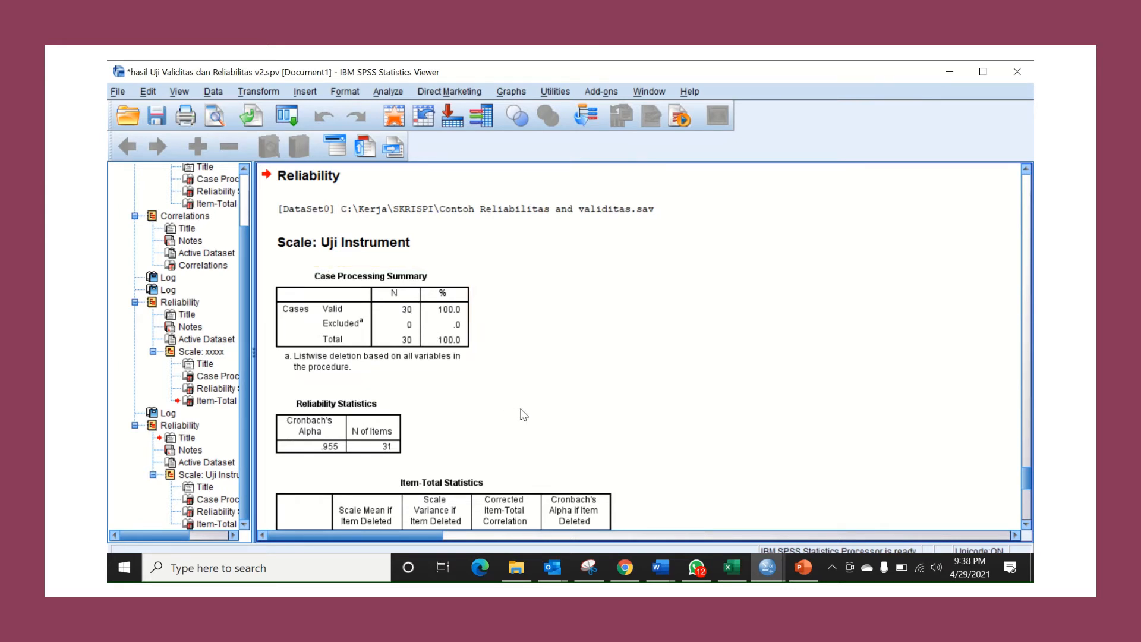
Step: Examine Cronbach's Alpha and the item-total statistics in the Uji Instrument reliability output
{"action": "key", "text": "Down"}
{"action": "scroll", "coordinate": [1025, 501], "scroll_direction": "down", "scroll_amount": 5}
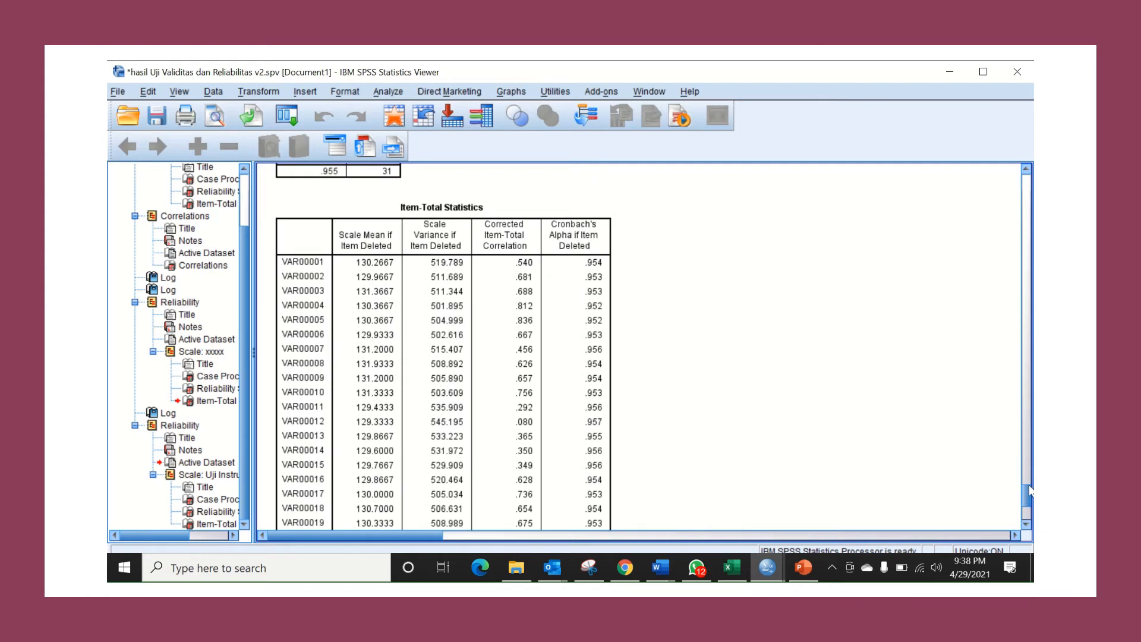
{"action": "mouse_move", "coordinate": [1030, 488]}
{"action": "left_mouse_down"}
{"action": "mouse_move", "coordinate": [1030, 468]}
{"action": "mouse_move", "coordinate": [1030, 485]}
{"action": "left_mouse_up"}
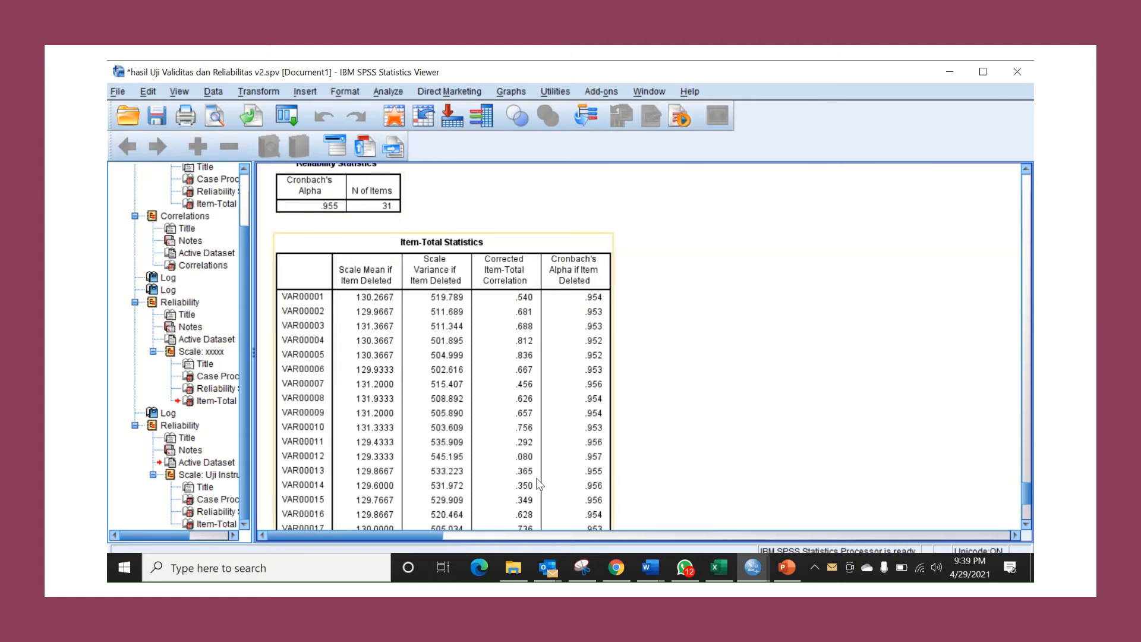
Step: Switch to Chrome to consult the Pearson r table of critical values, and return to the SPSS output viewer
{"action": "mouse_move", "coordinate": [615, 568]}
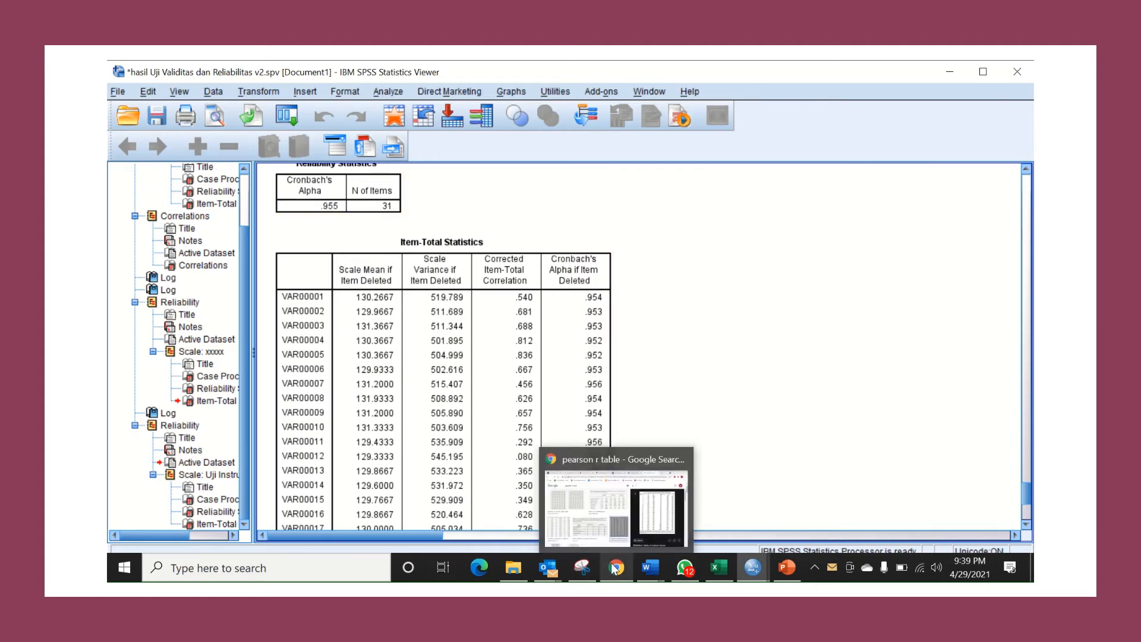
{"action": "left_click", "coordinate": [660, 531]}
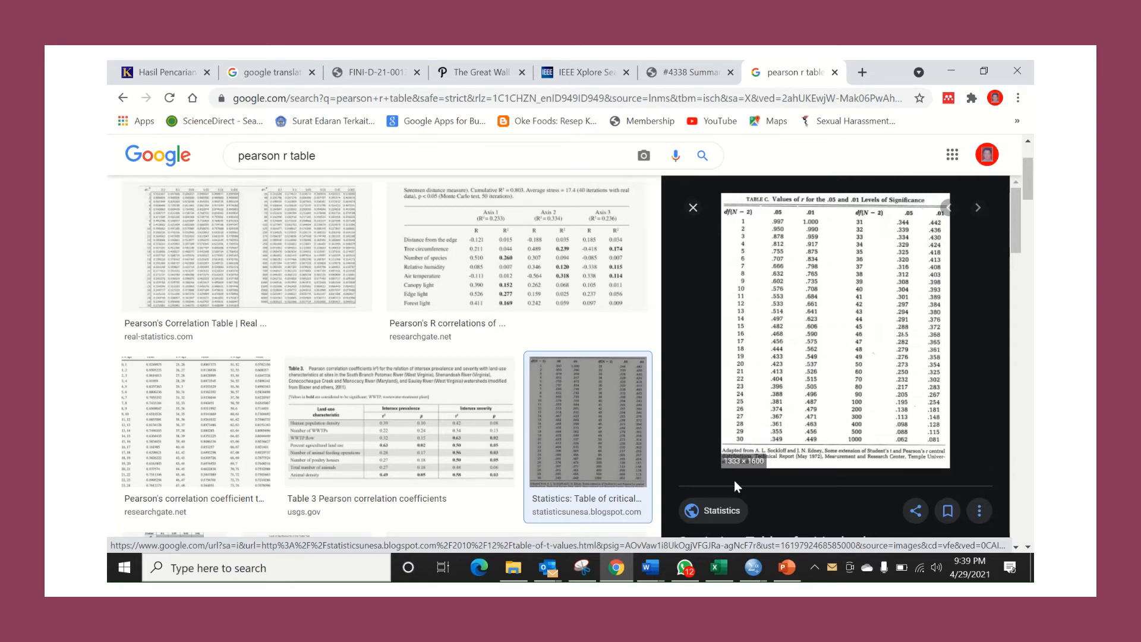
{"action": "mouse_move", "coordinate": [755, 571]}
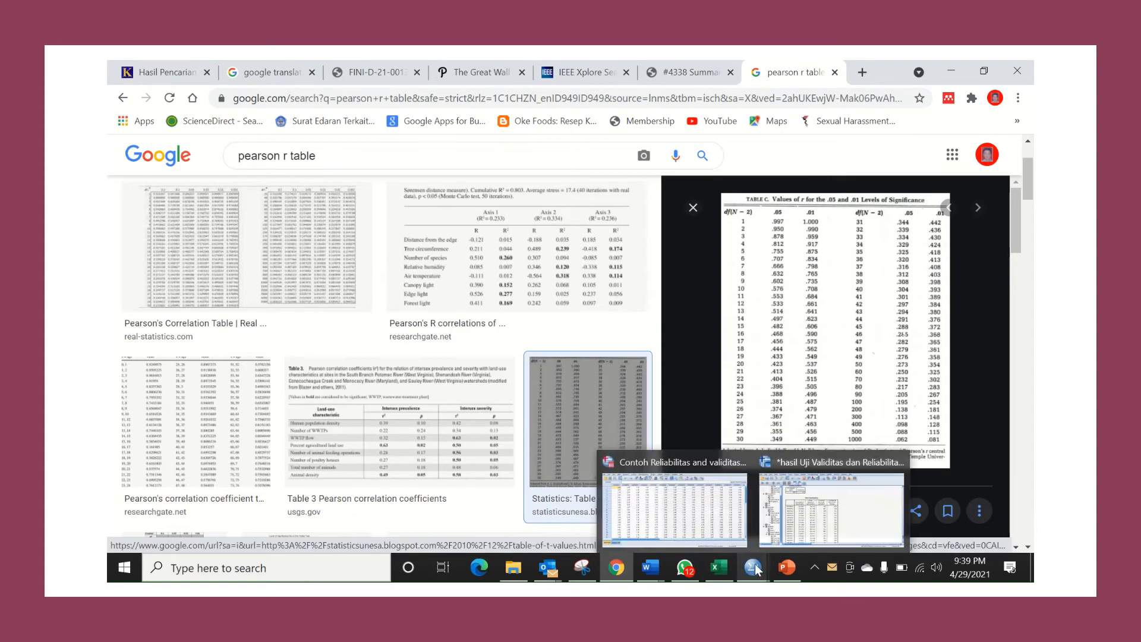
{"action": "mouse_move", "coordinate": [802, 537]}
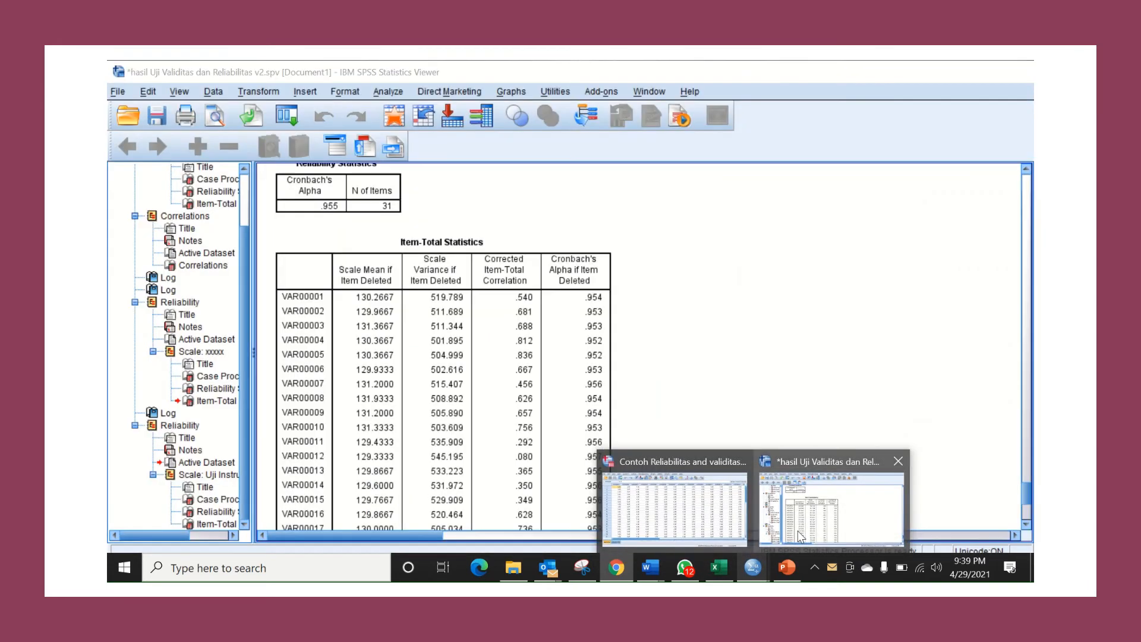
{"action": "left_click", "coordinate": [801, 537]}
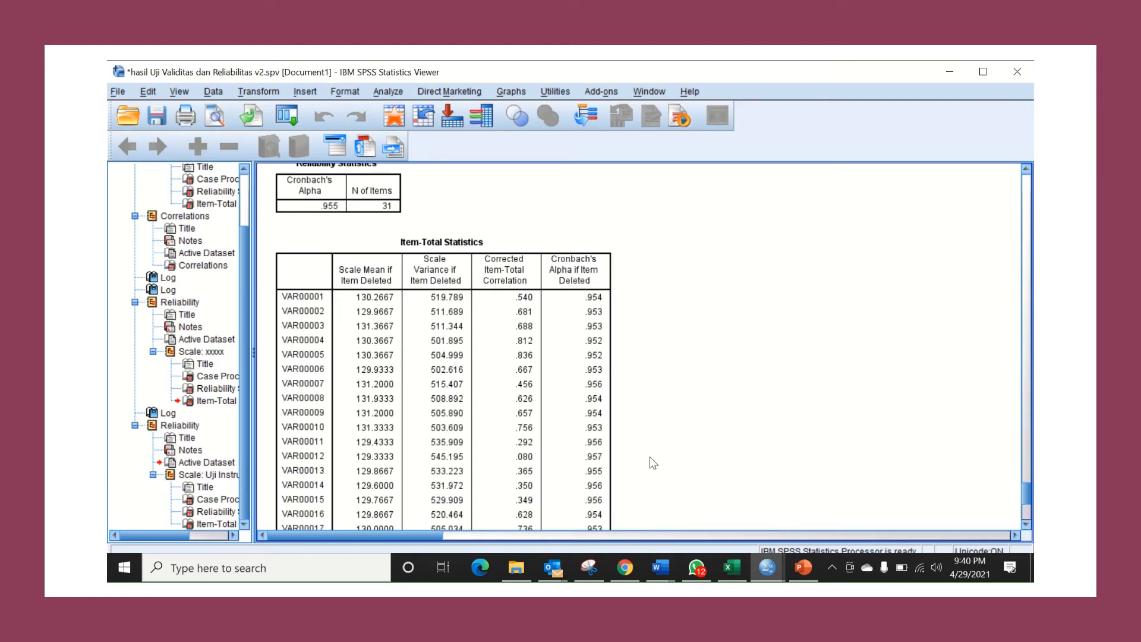
Step: Examine the Corrected Item-Total Correlation and Cronbach's Alpha if Item Deleted values for variables VAR00001 through VAR00030
{"action": "scroll", "coordinate": [650, 457], "scroll_direction": "up", "scroll_amount": 3}
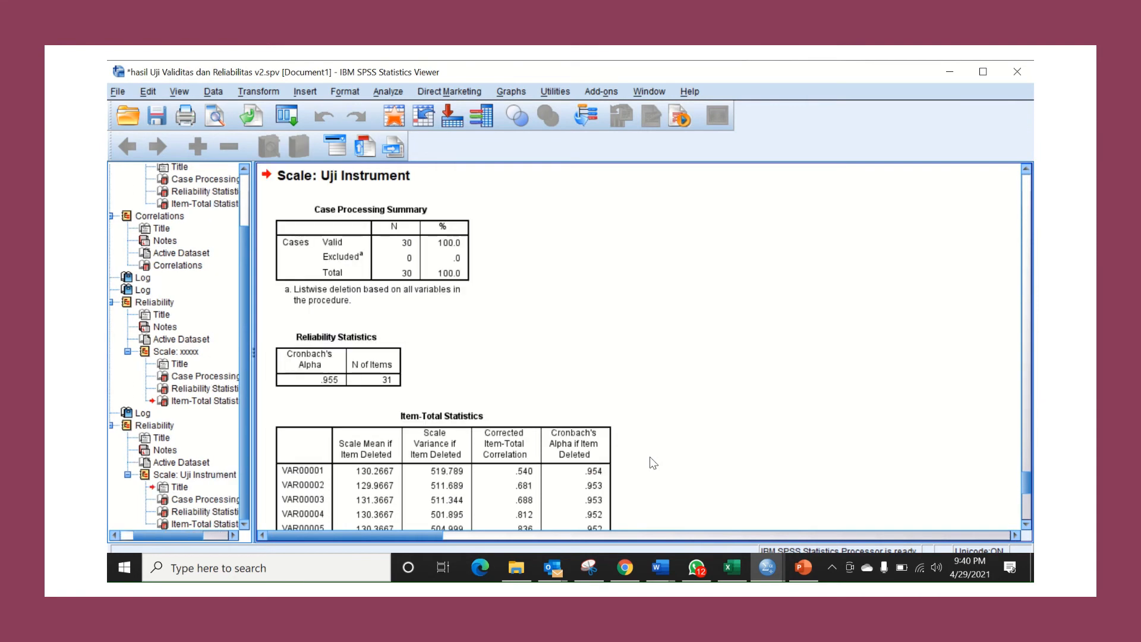
{"action": "left_click", "coordinate": [1026, 526]}
{"action": "left_click", "coordinate": [1030, 527]}
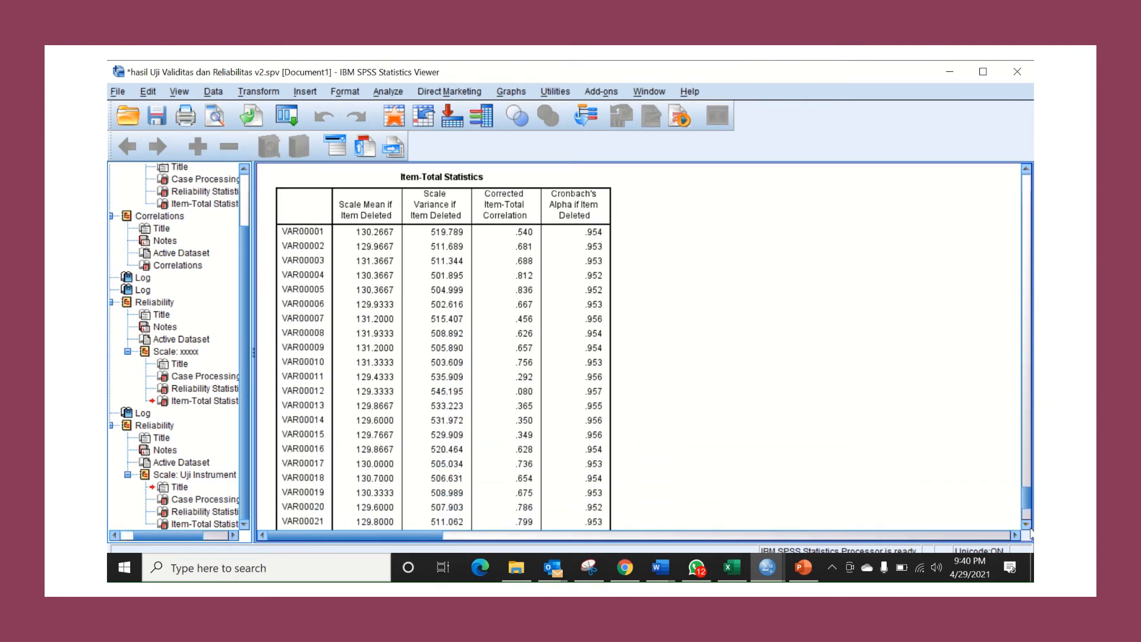
{"action": "left_click", "coordinate": [1030, 527]}
{"action": "left_click", "coordinate": [1029, 526]}
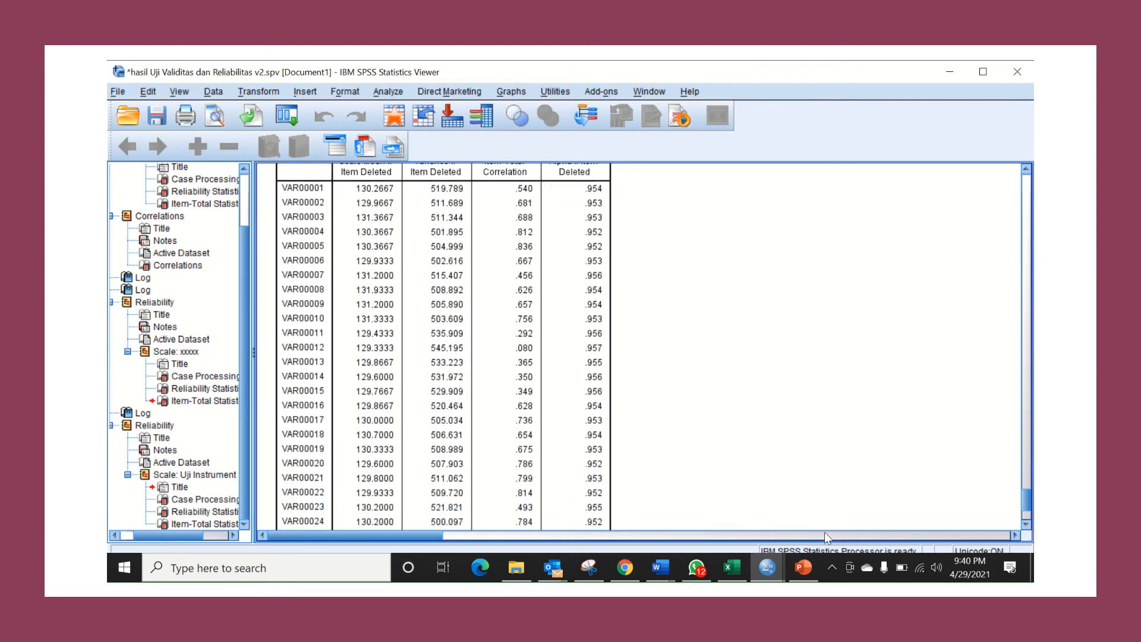
{"action": "left_click", "coordinate": [1027, 526]}
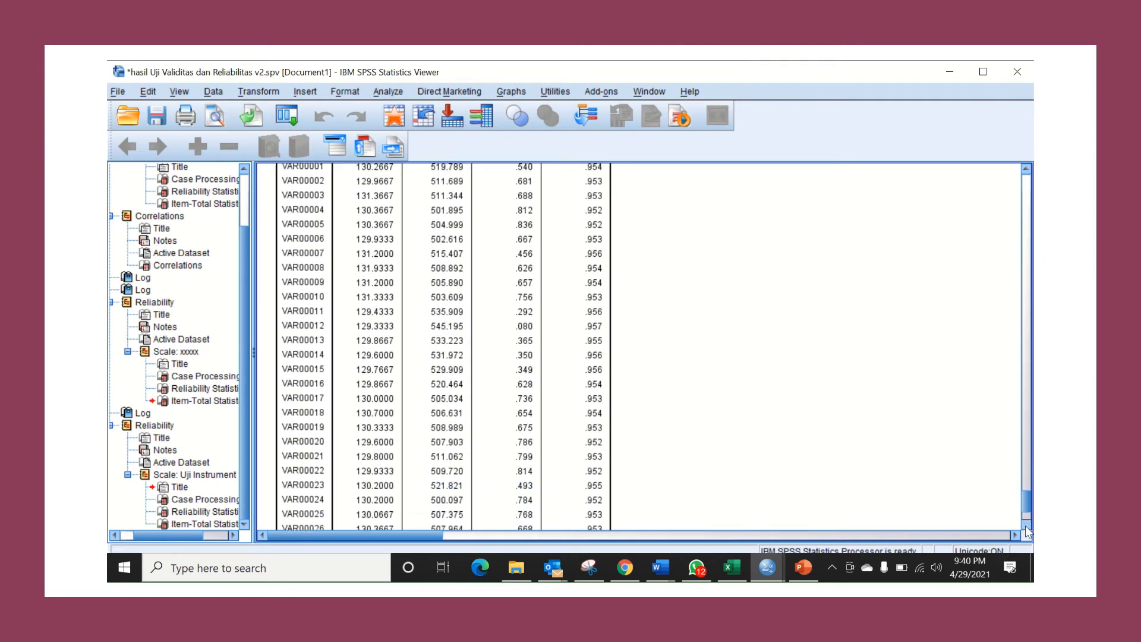
{"action": "left_click", "coordinate": [1025, 526]}
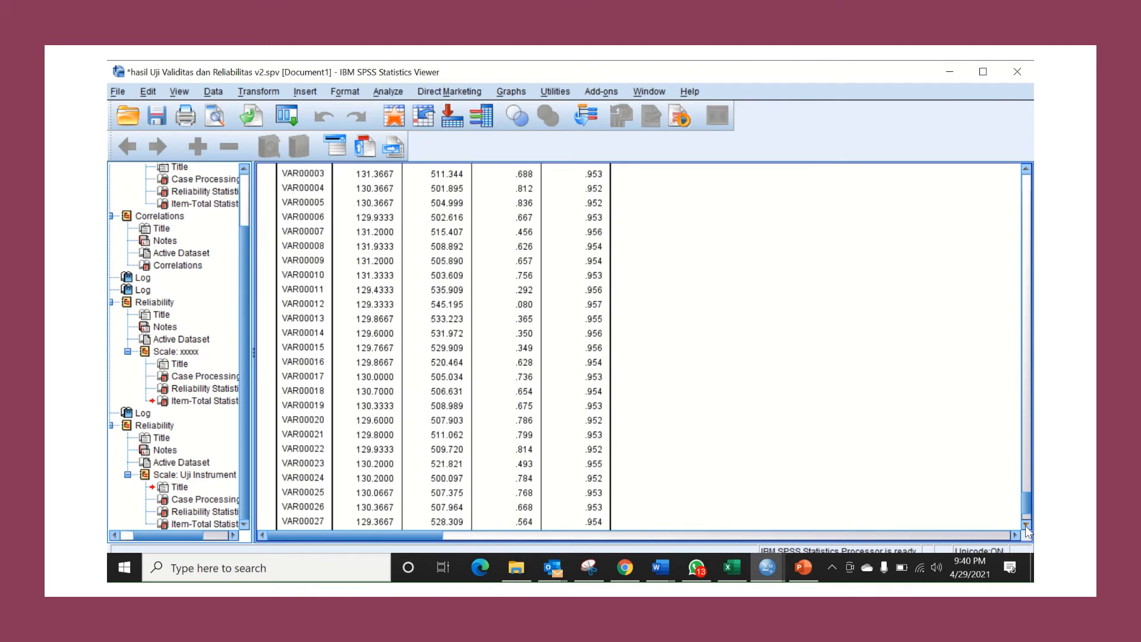
{"action": "left_click", "coordinate": [1025, 526]}
{"action": "left_click", "coordinate": [1025, 525]}
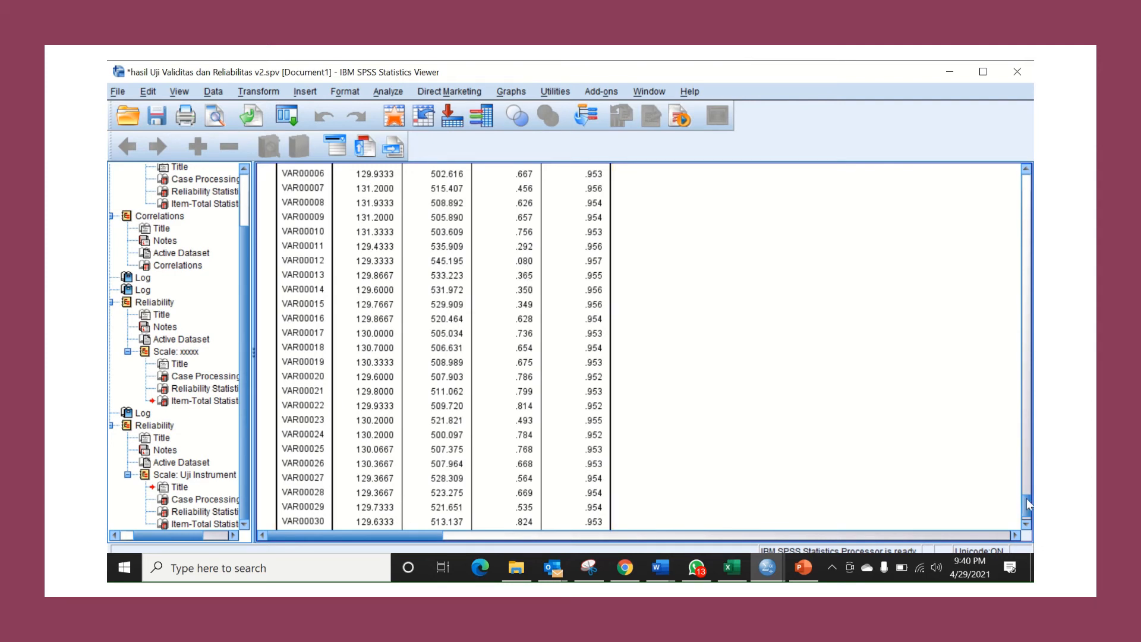
{"action": "left_click_drag", "start_coordinate": [1030, 505], "coordinate": [1030, 498]}
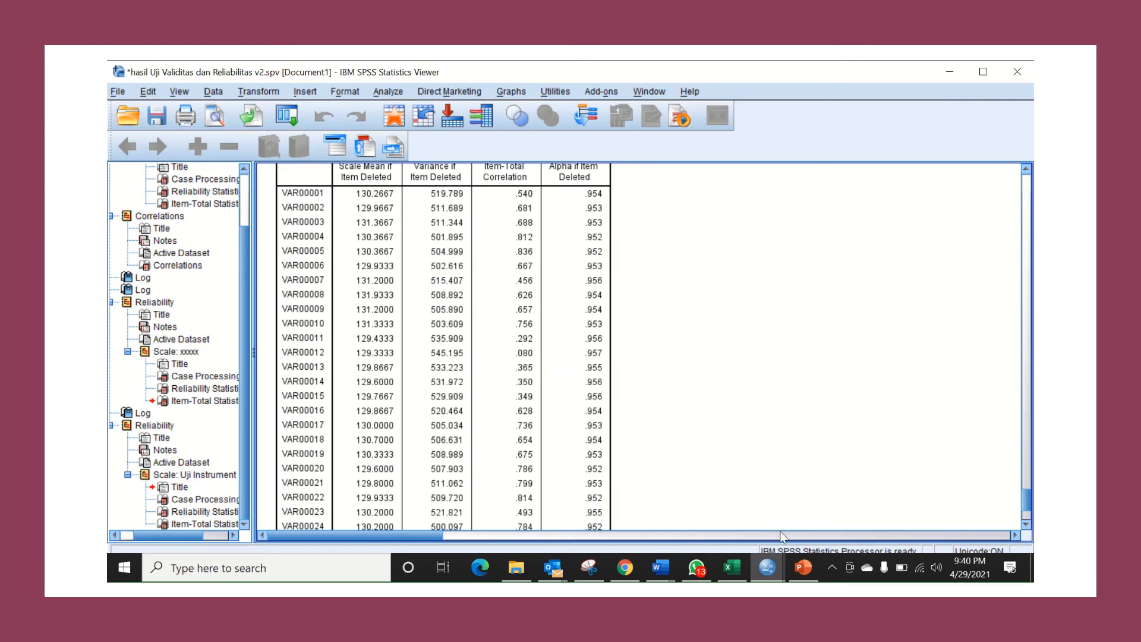
Step: Switch to the PowerPoint presentation with the title slide Validitas dan Reliabilitas (Uji Instrument)
{"action": "mouse_move", "coordinate": [807, 569]}
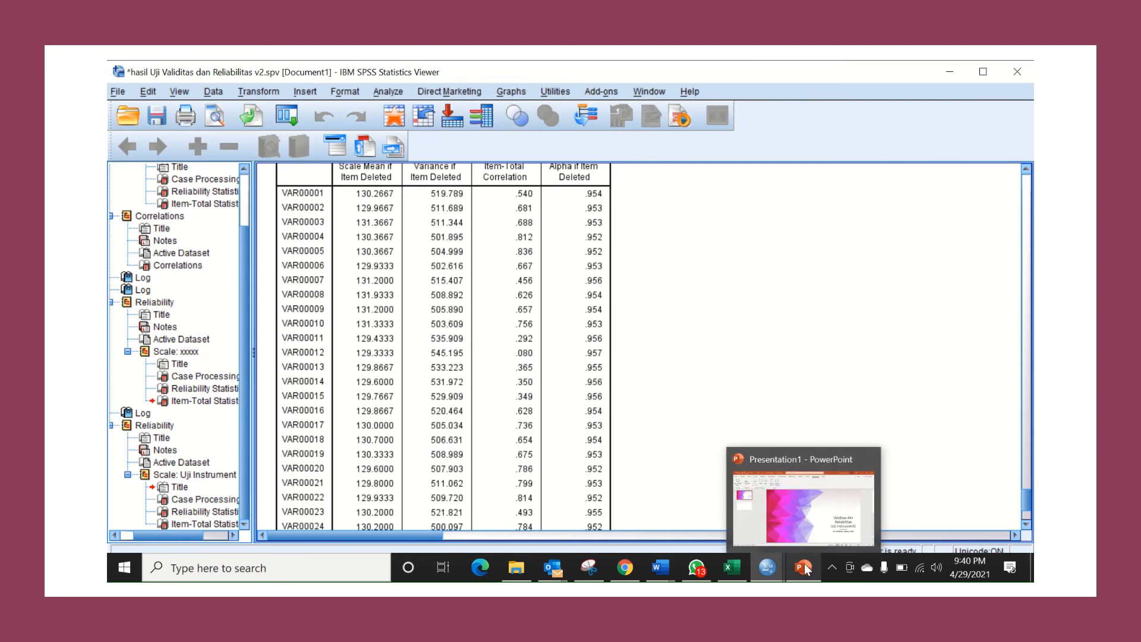
{"action": "left_click", "coordinate": [806, 569]}
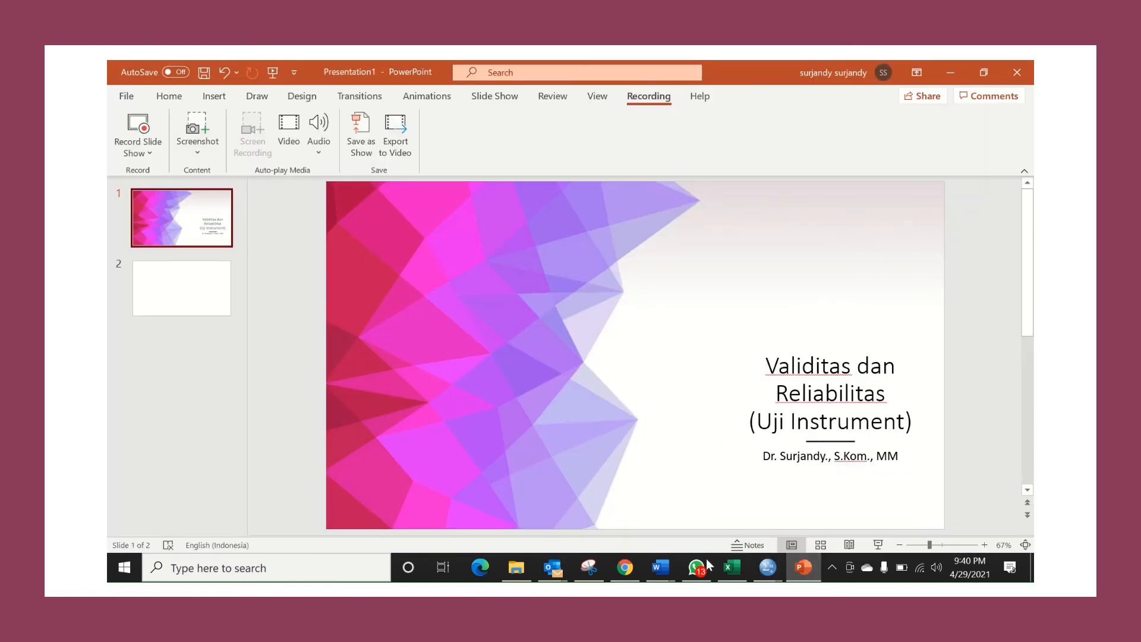